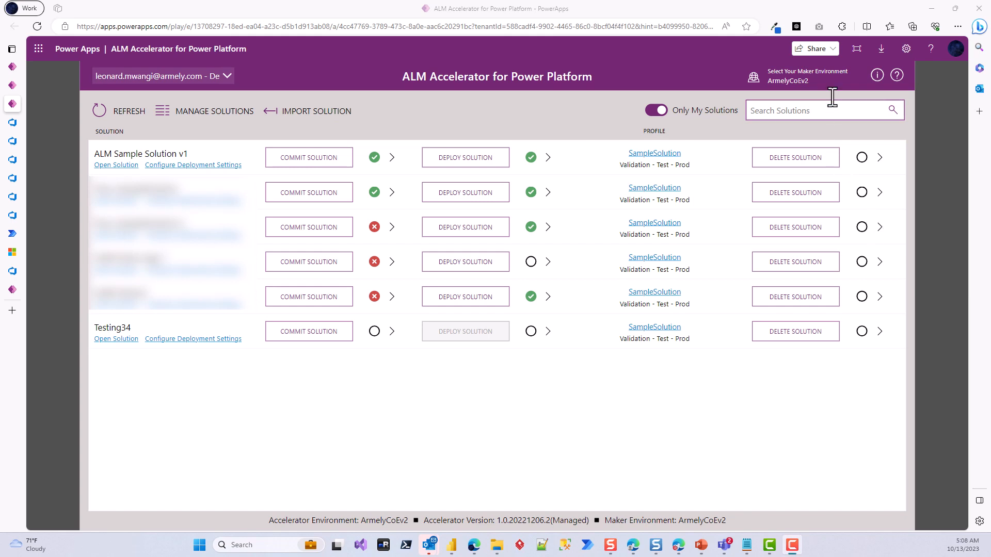
Step: Review the available maker environments without changing the selected one
click(794, 78)
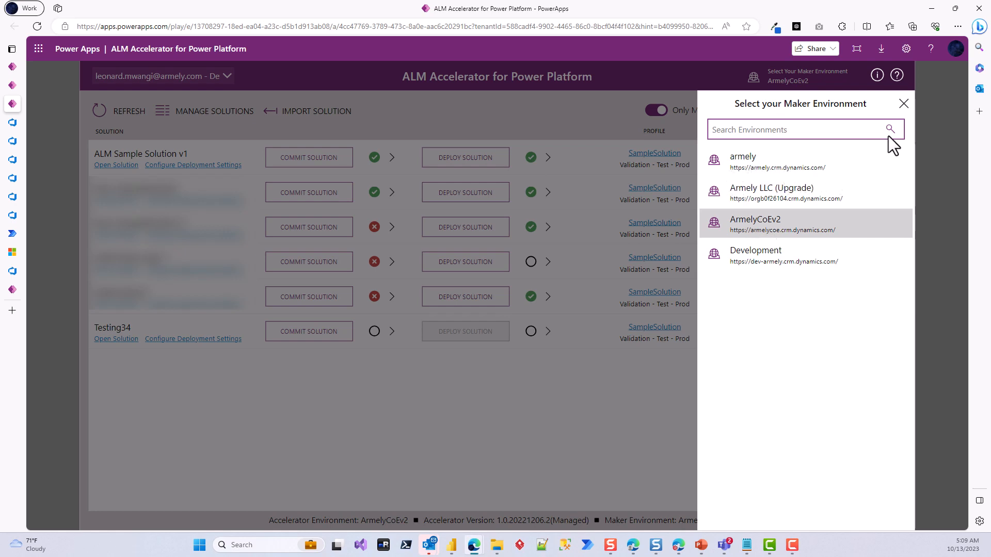
click(903, 105)
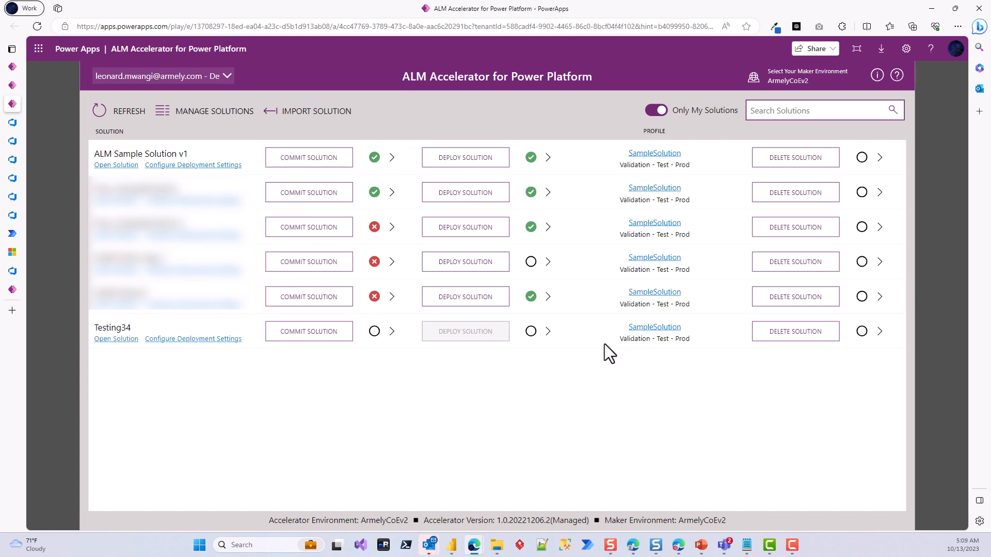
click(654, 327)
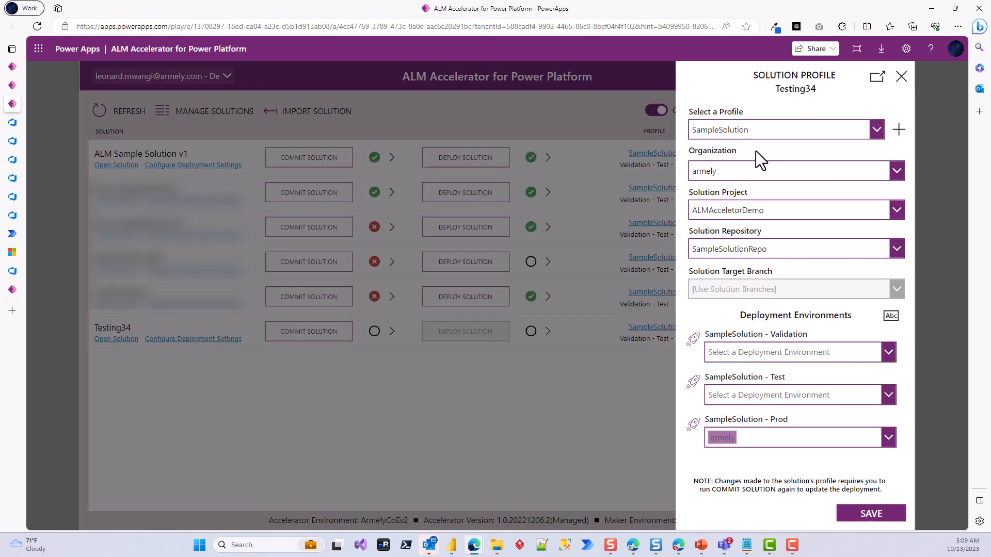
click(899, 129)
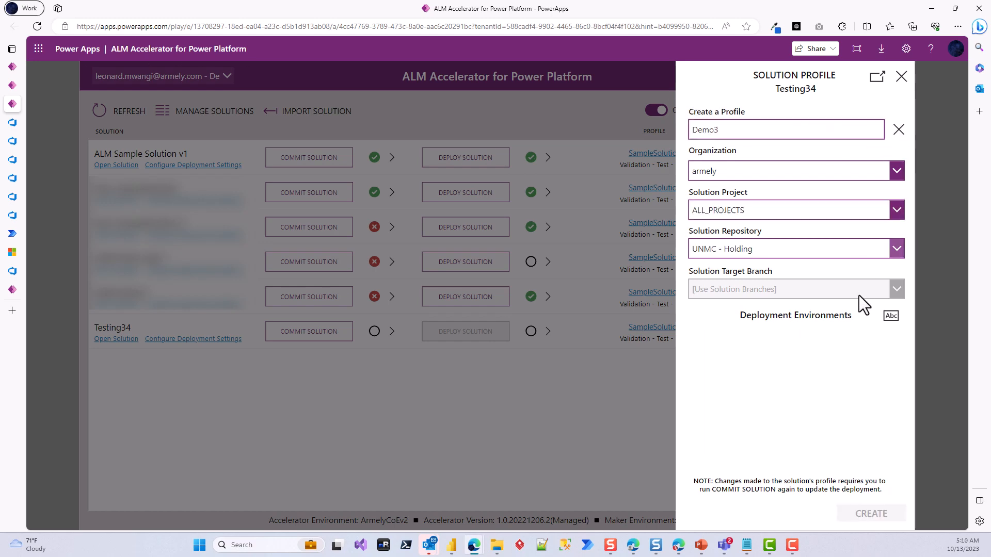
click(902, 79)
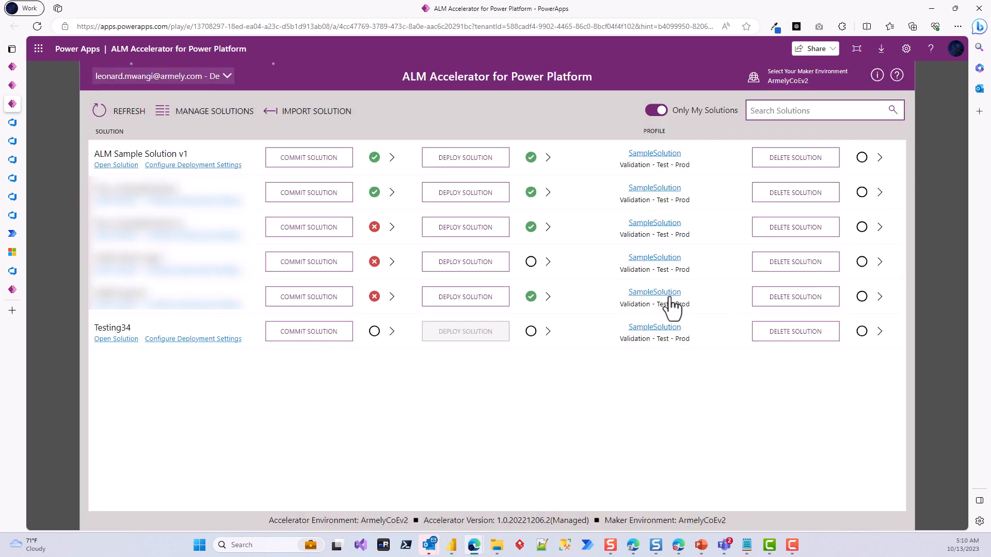
Step: Clear armely from the SampleSolution - Prod deployment environment in Testing34's solution profile and save the profile
click(655, 328)
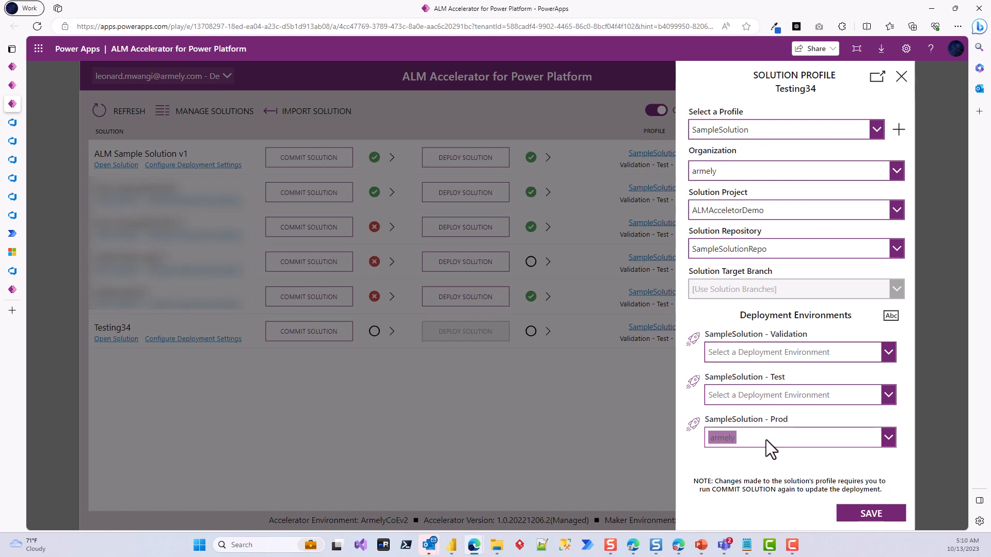
click(893, 440)
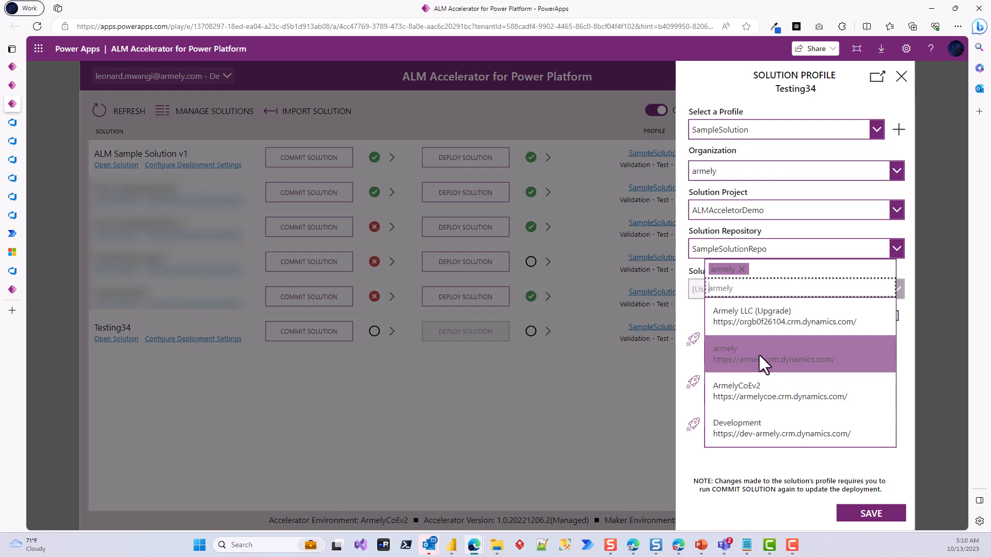
click(744, 356)
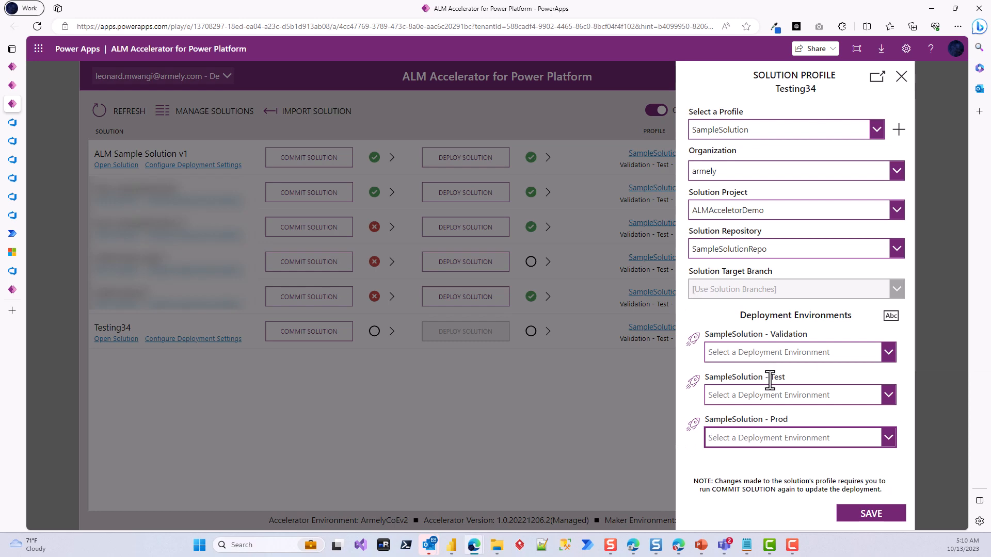
click(877, 518)
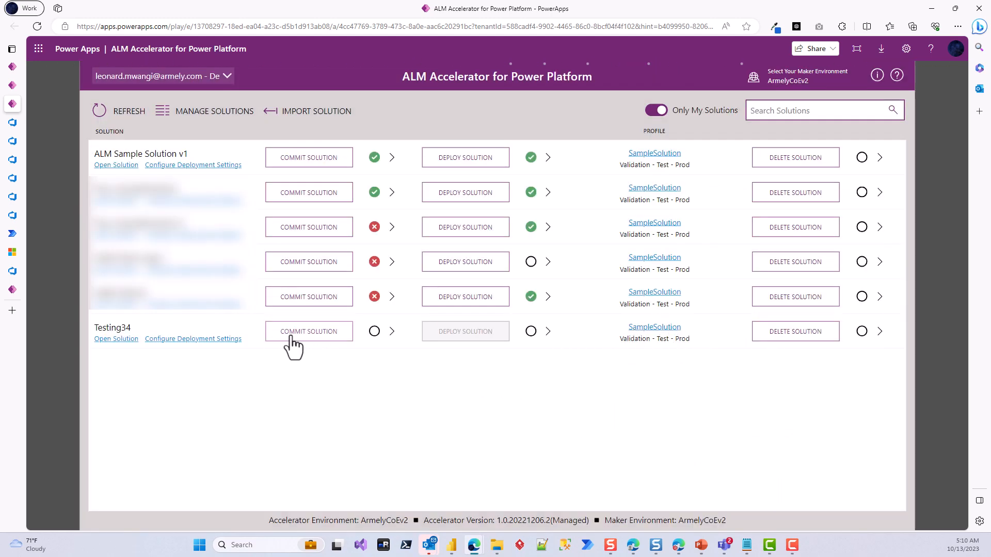
Step: Commit the Testing34 solution with the notes "Deployment", using a new branch based on SampleSolution
click(321, 336)
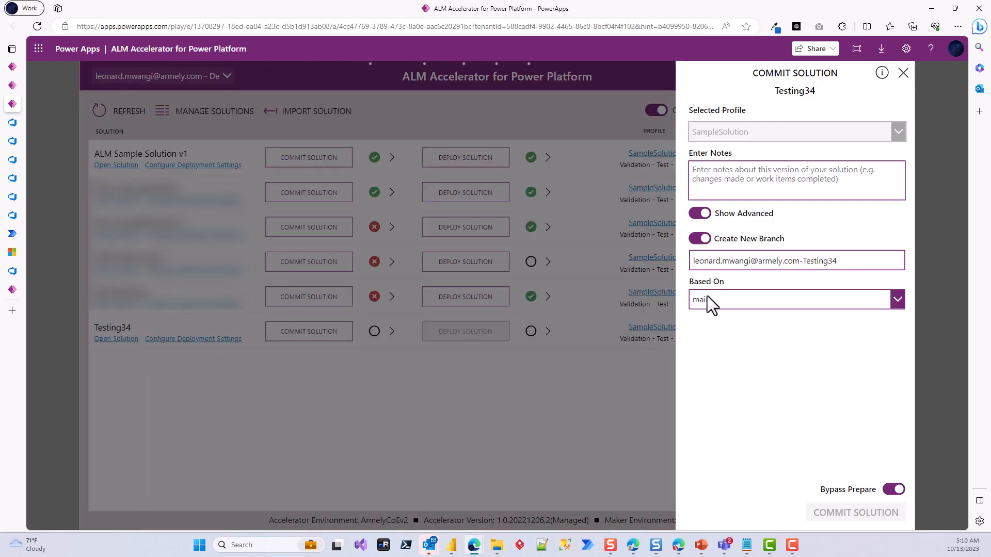
click(728, 180)
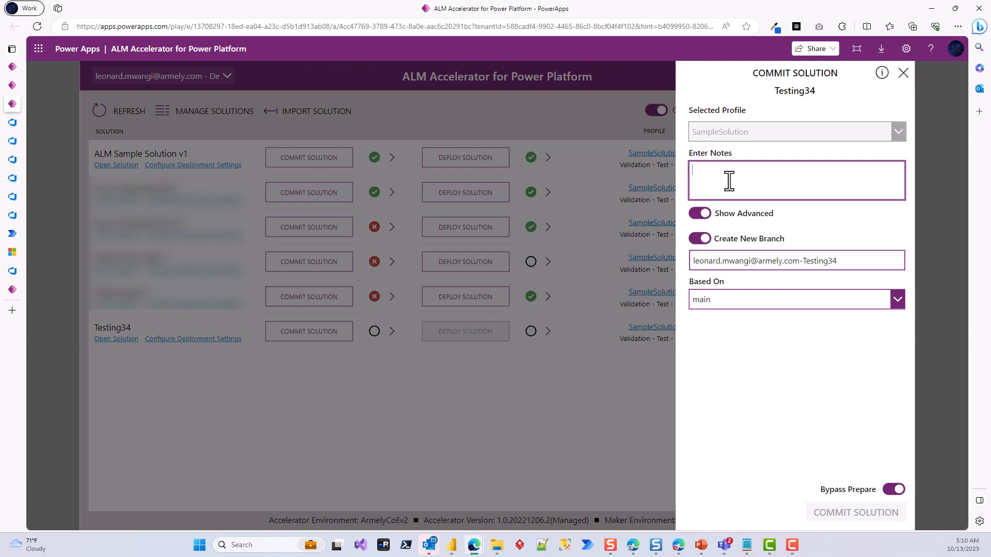
text(Deploymen)
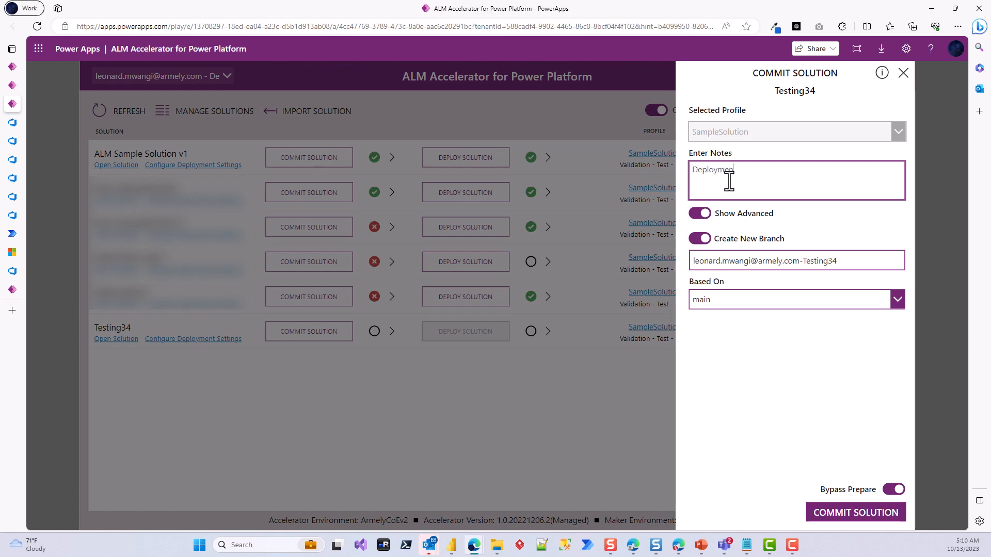
text(t)
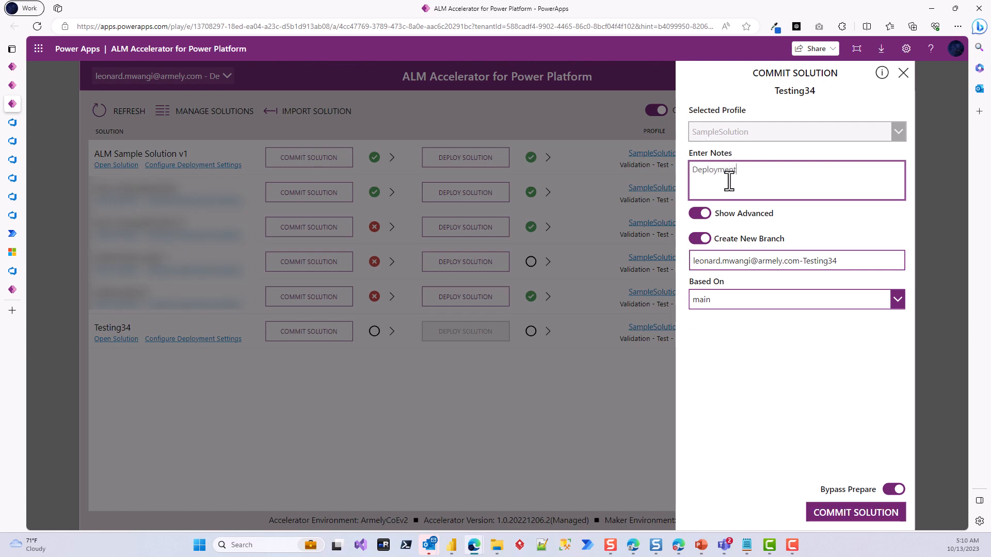
click(745, 304)
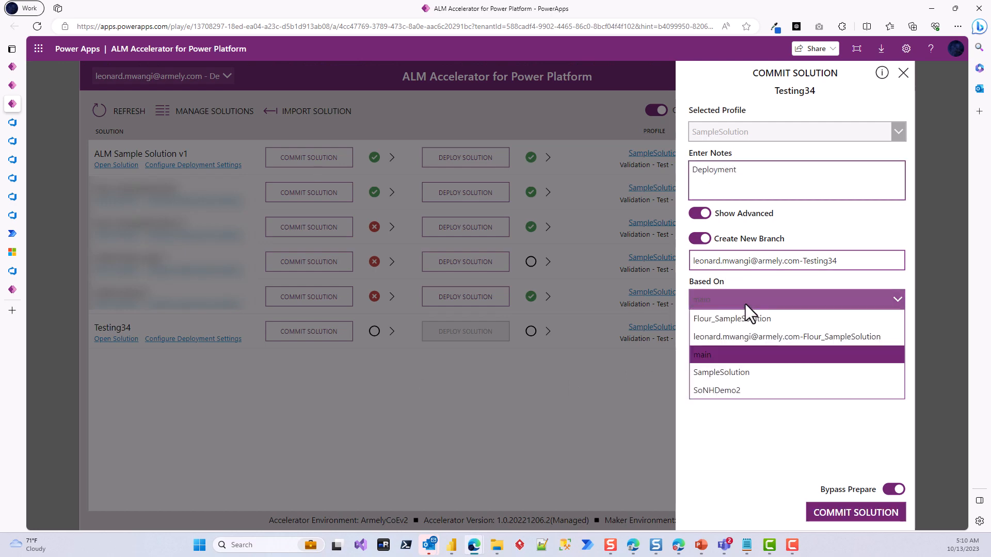
click(736, 374)
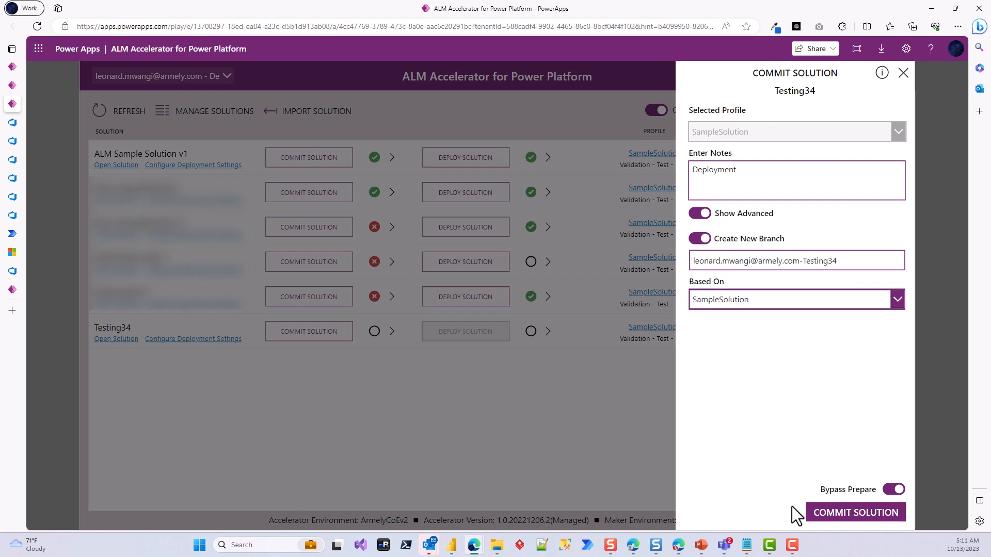
click(843, 520)
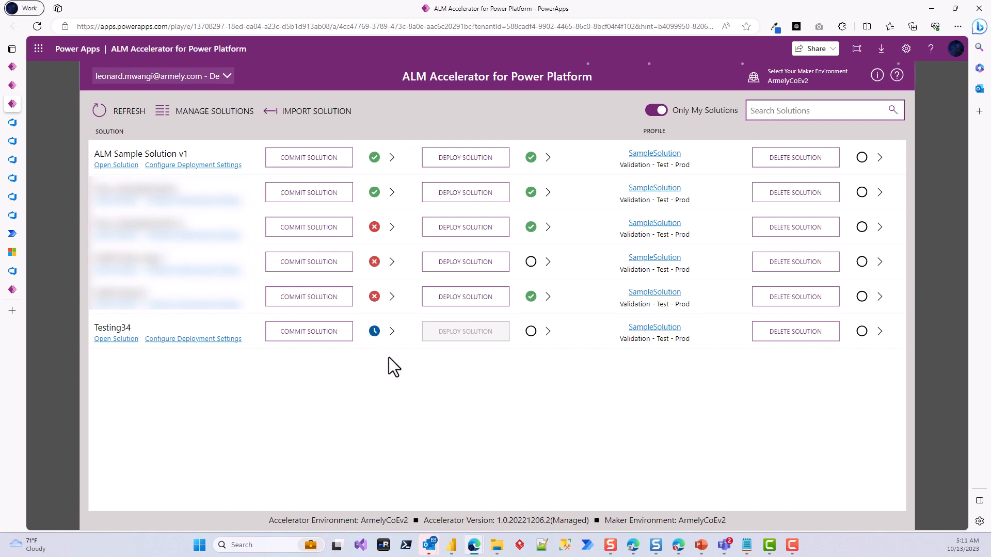
Step: Examine the tasks of the export_solution_to_git job in Testing34's commit pipeline run in Azure DevOps
click(375, 331)
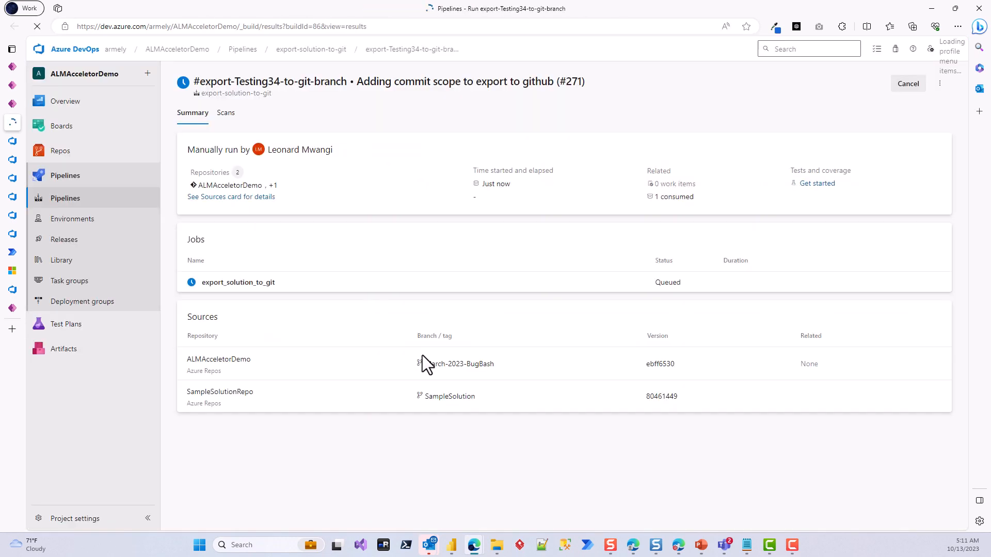
click(242, 283)
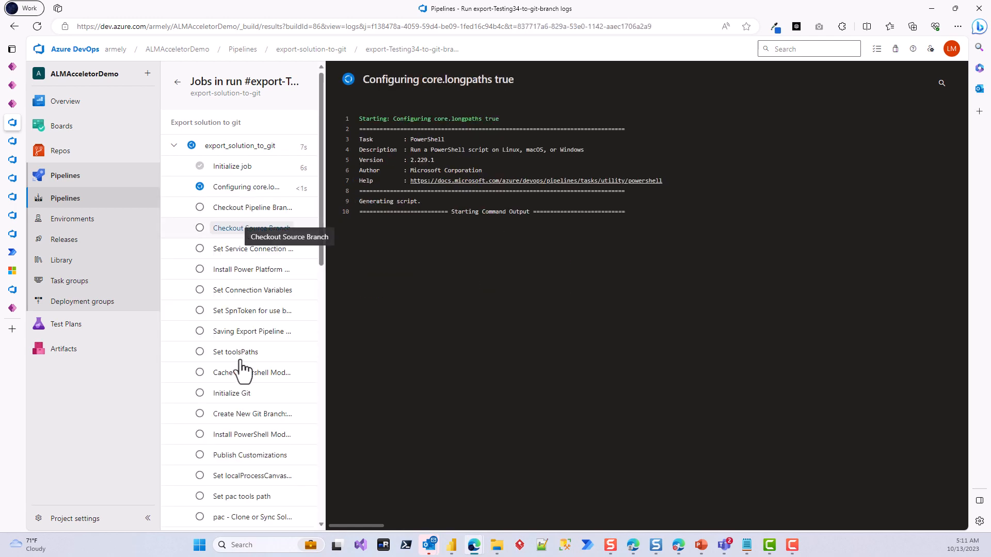
scroll(258, 364, down, 5)
scroll(258, 364, down, 6)
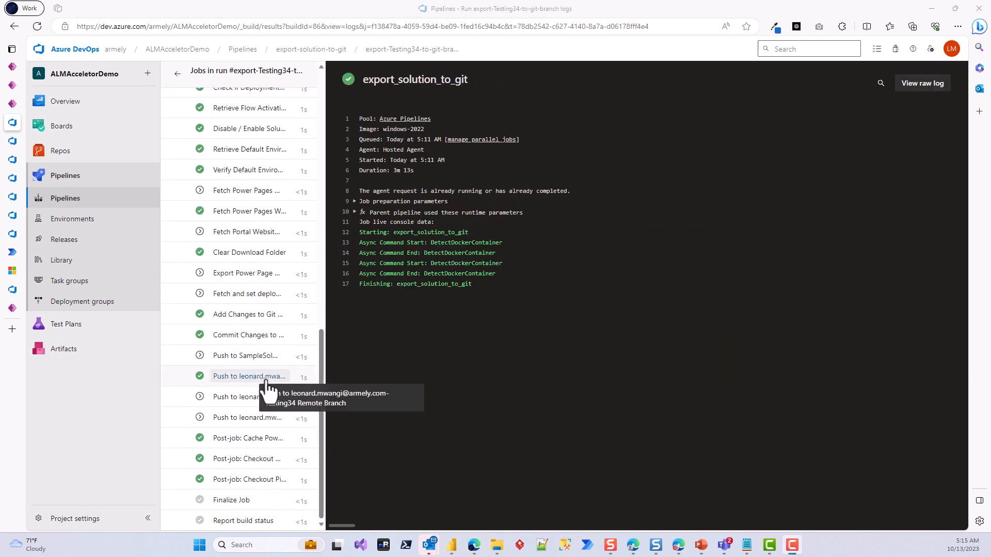
scroll(298, 415, up, 10)
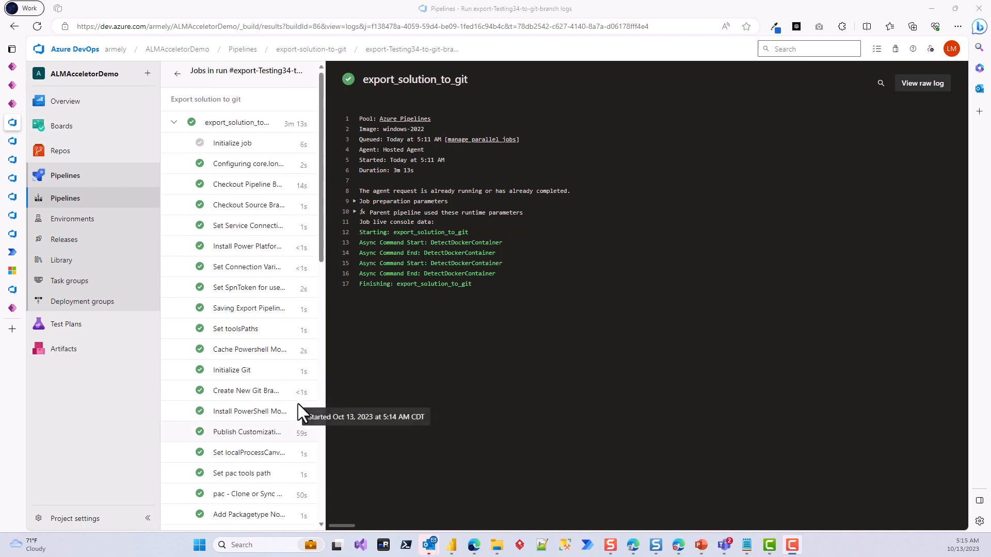
scroll(305, 336, down, 10)
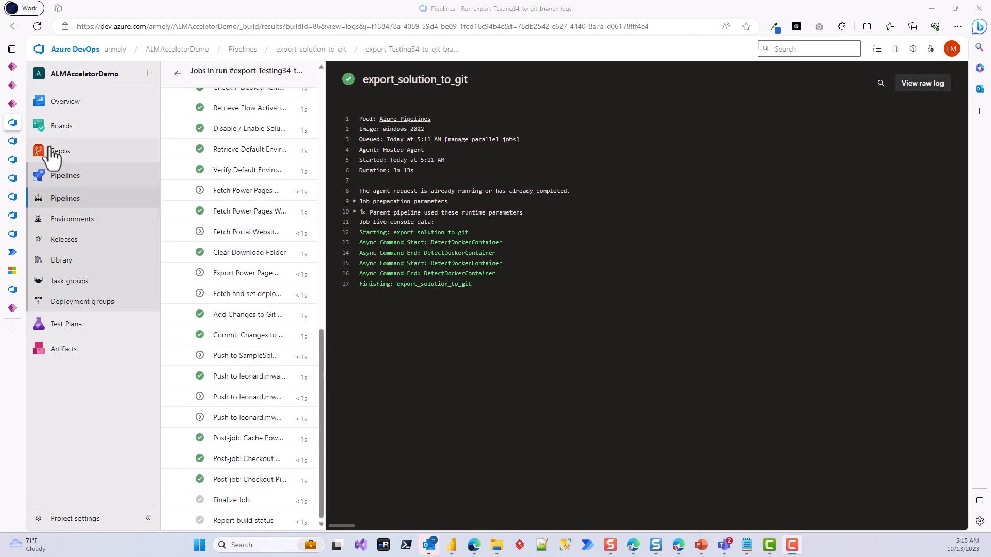
Step: Return to the ALM Accelerator and deploy Testing34 with the title "Testing34" and notes "Testing", targeting the Testing34 branch
click(44, 104)
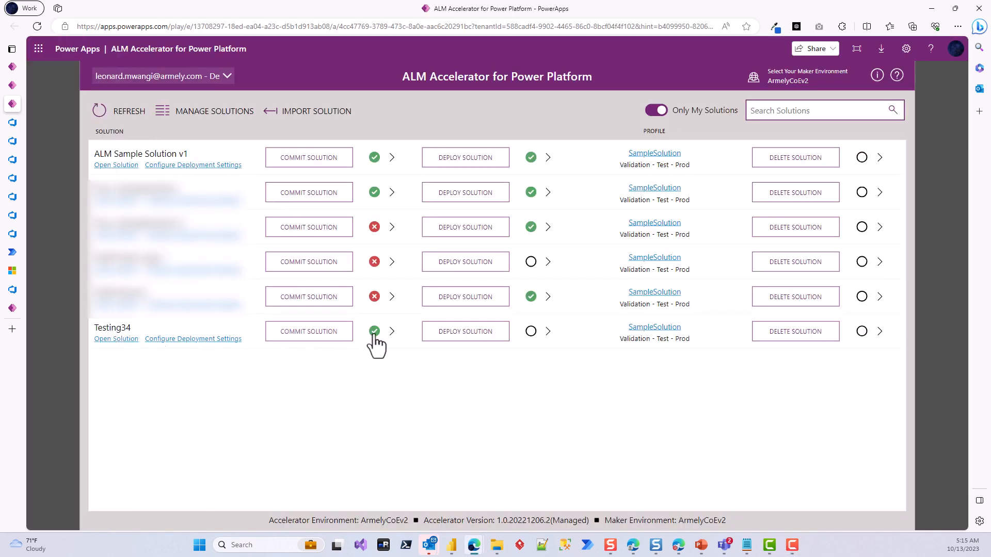
mouse_move(376, 343)
click(469, 333)
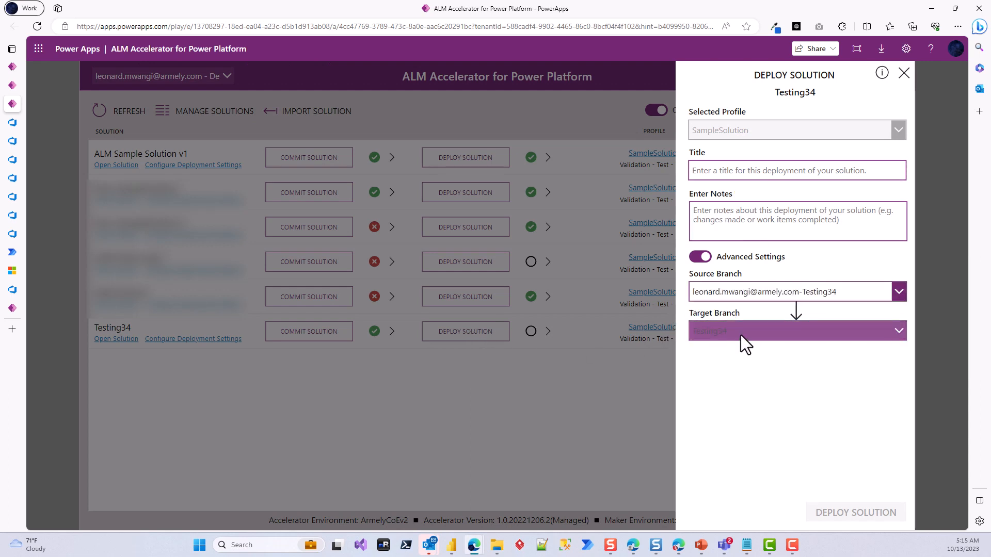
click(717, 169)
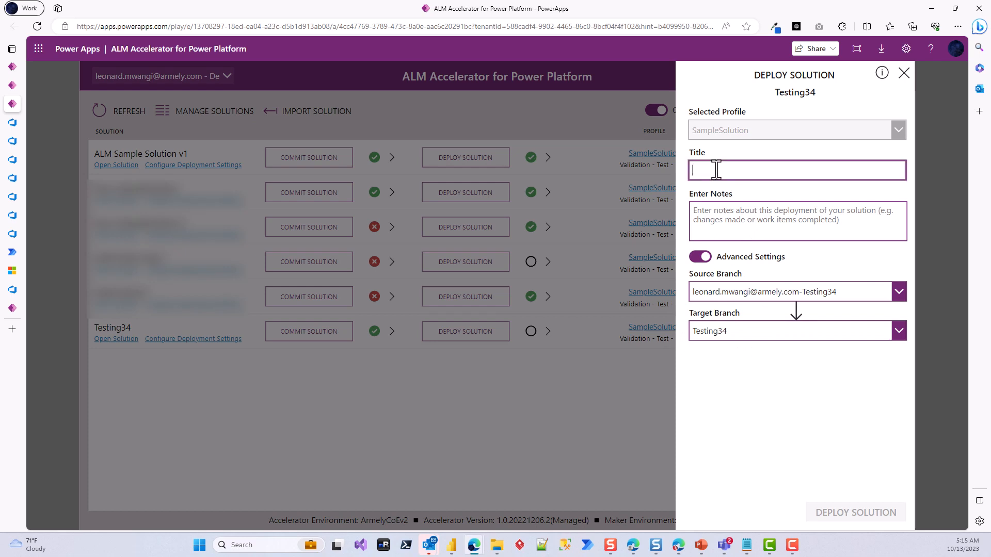
text(sting)
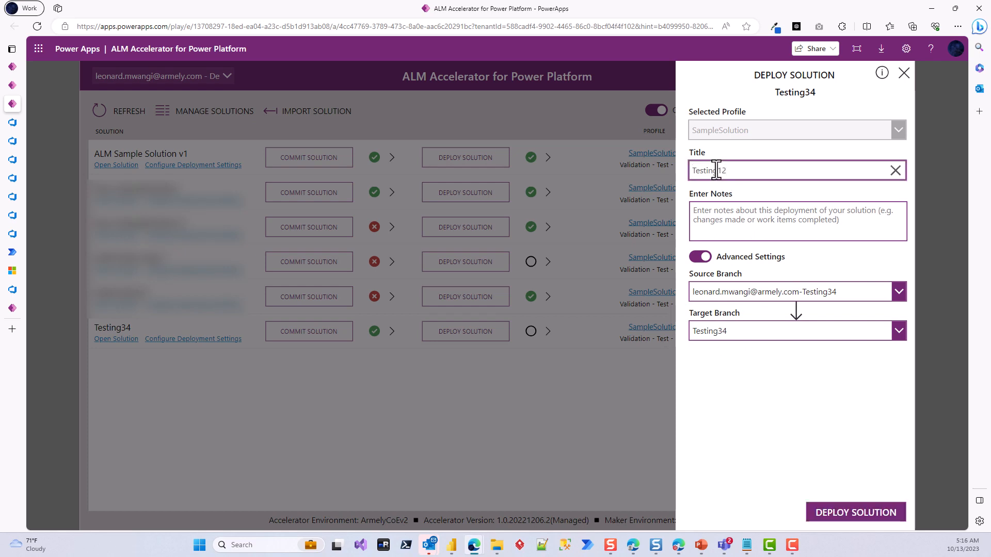
text(34)
click(738, 213)
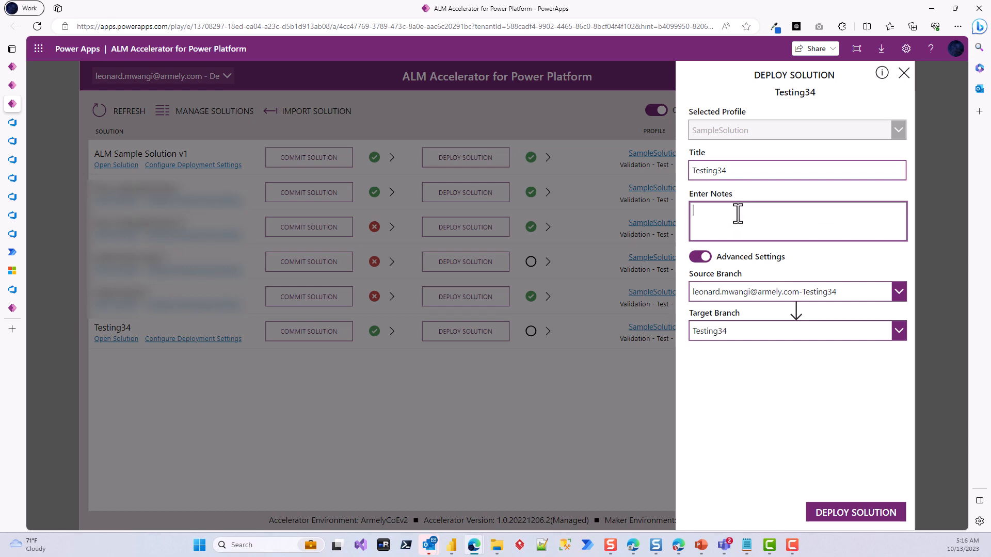
text(Testing)
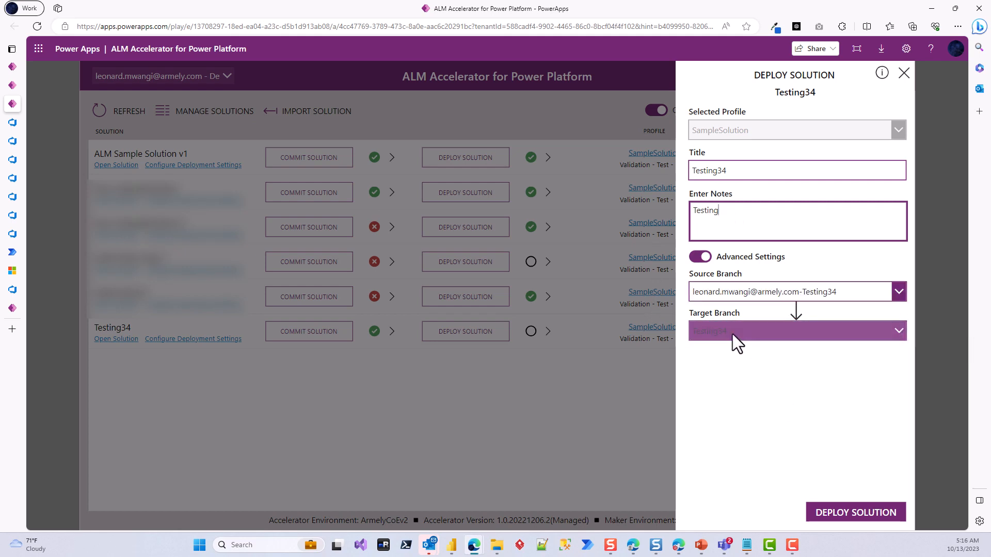
click(845, 513)
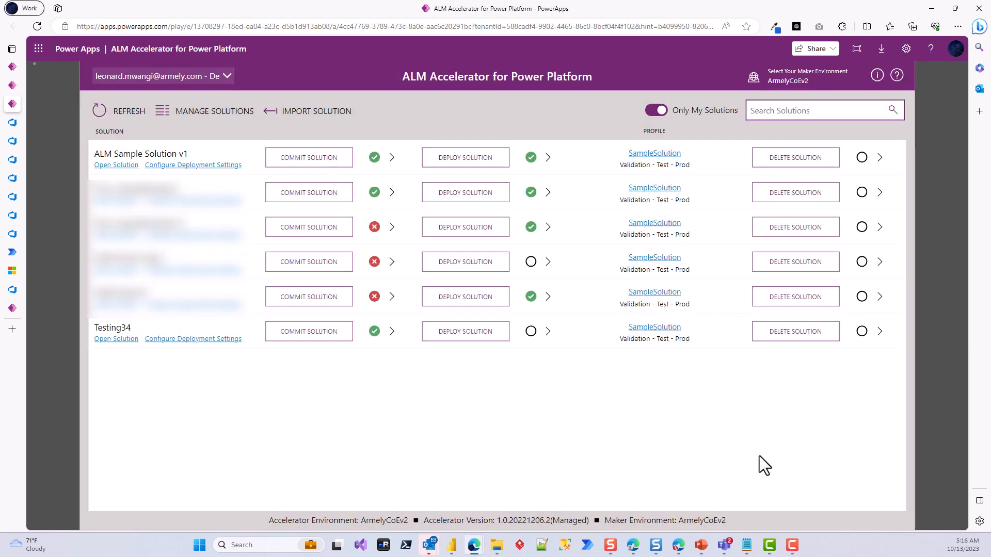
Step: Open Testing34's pull request in Azure DevOps, approve it and complete it with a Merge (no fast forward)
click(533, 344)
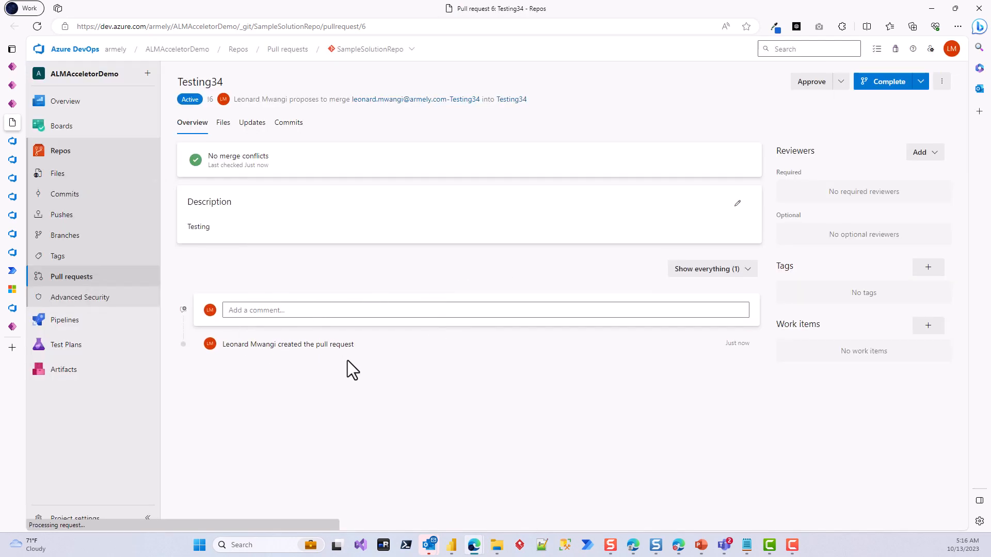
click(819, 85)
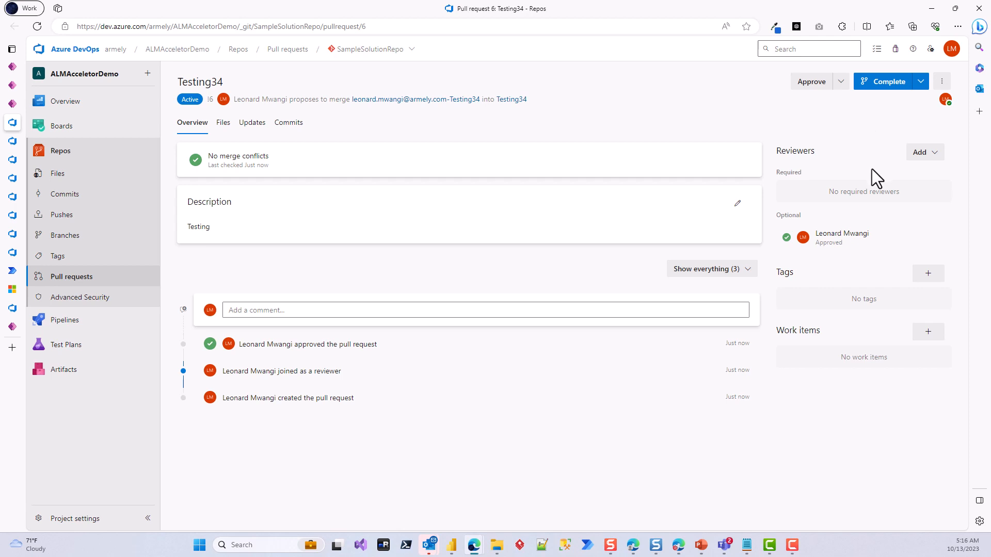
click(889, 82)
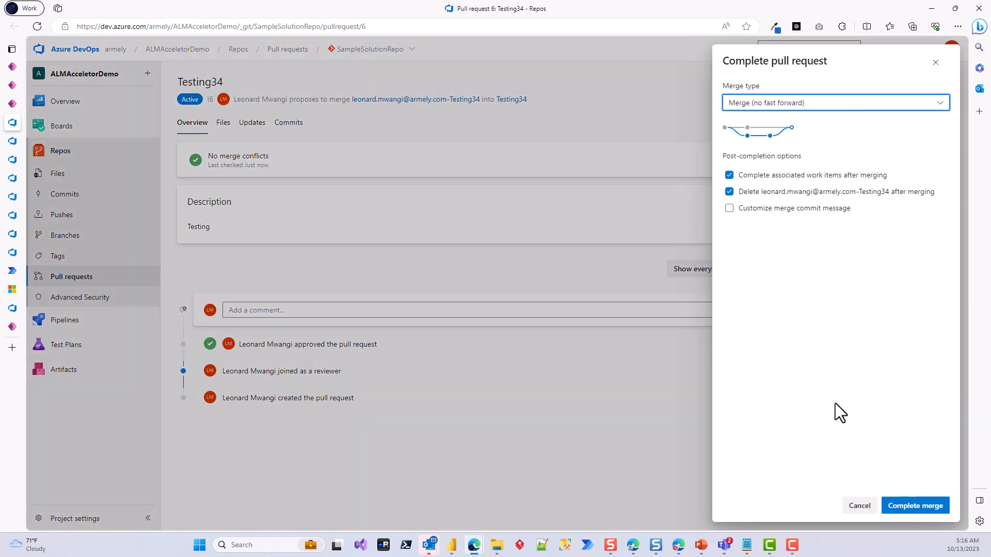
click(906, 497)
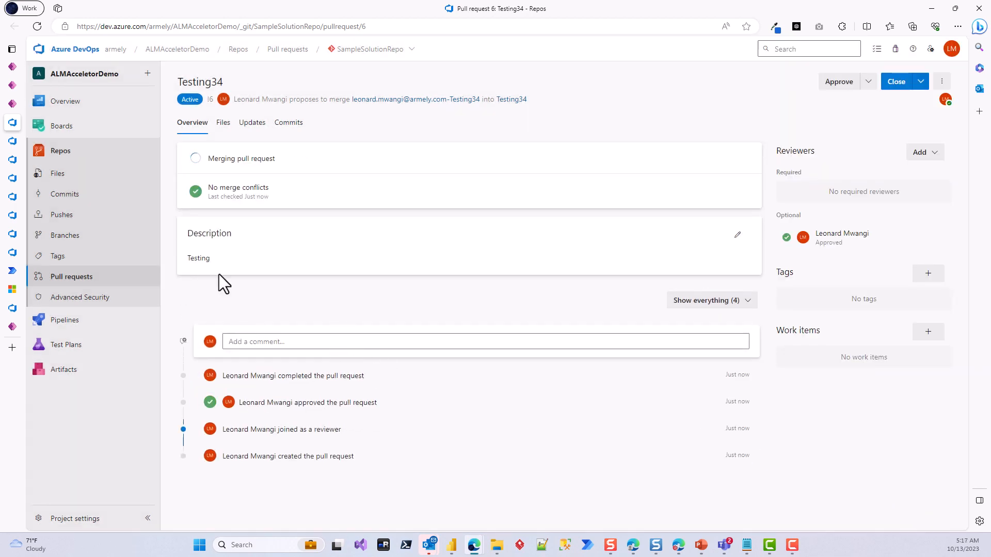
Step: Return to the ALM Accelerator and check Testing34's deployment status through its linked pull request in Azure DevOps
click(14, 105)
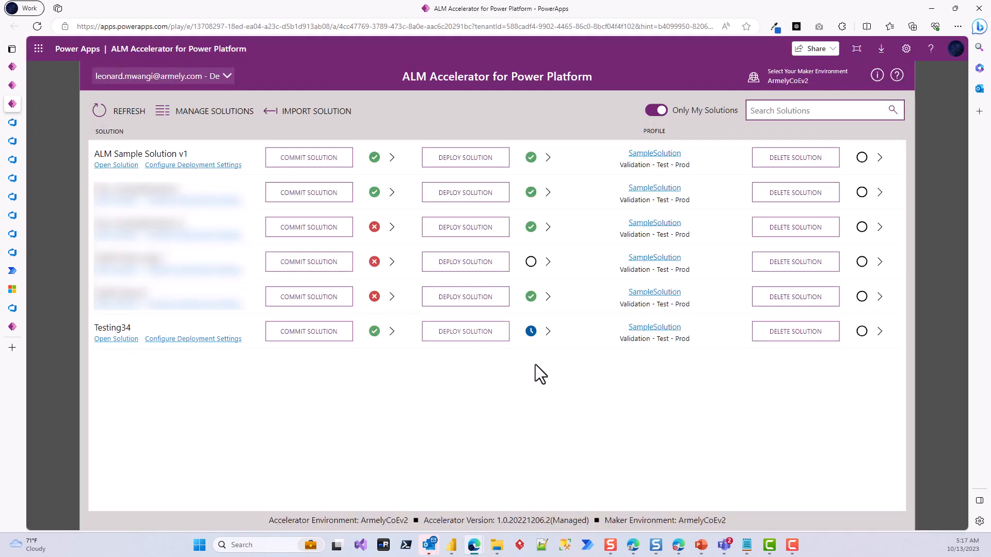
click(530, 332)
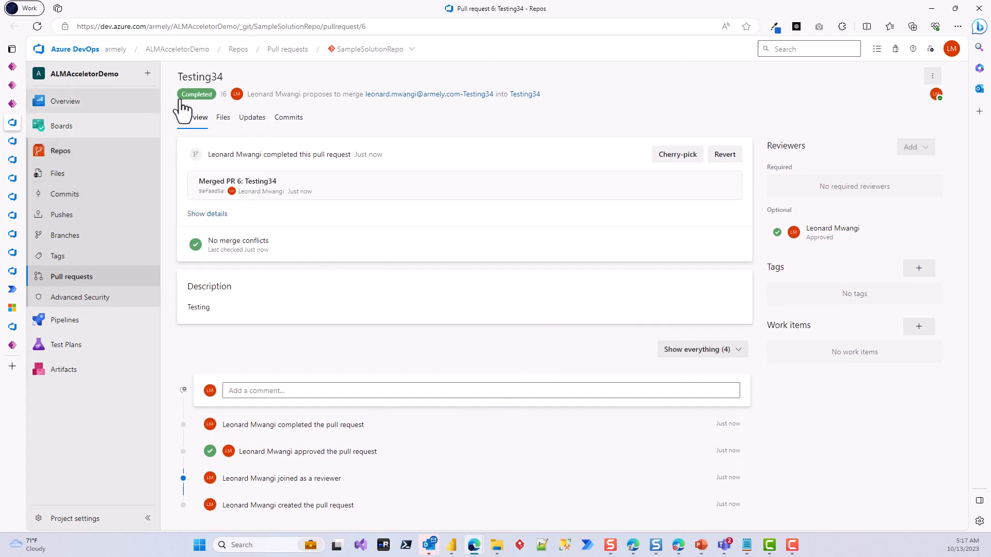
mouse_move(103, 102)
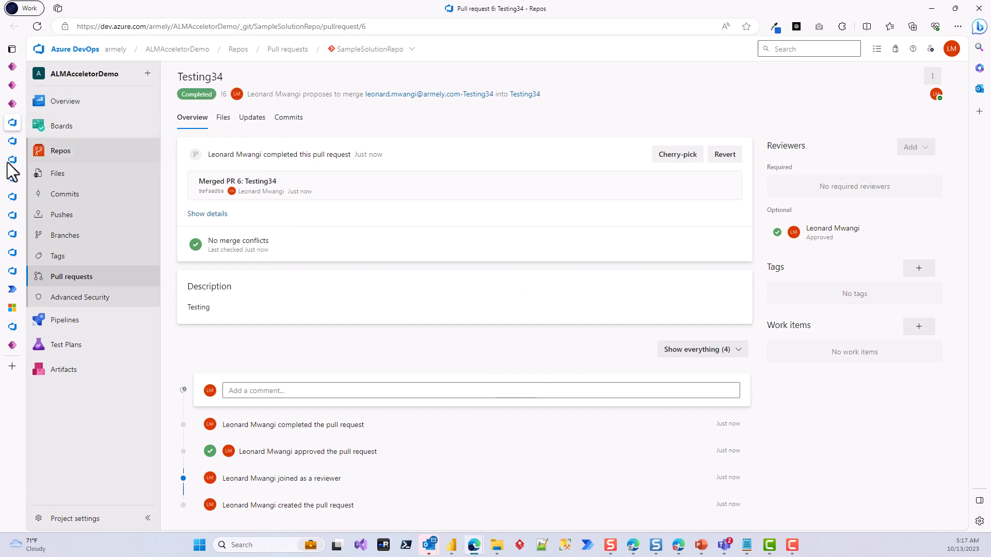
Step: Return to the ALM Accelerator and check the deployment status of the Testing34 solution
click(17, 103)
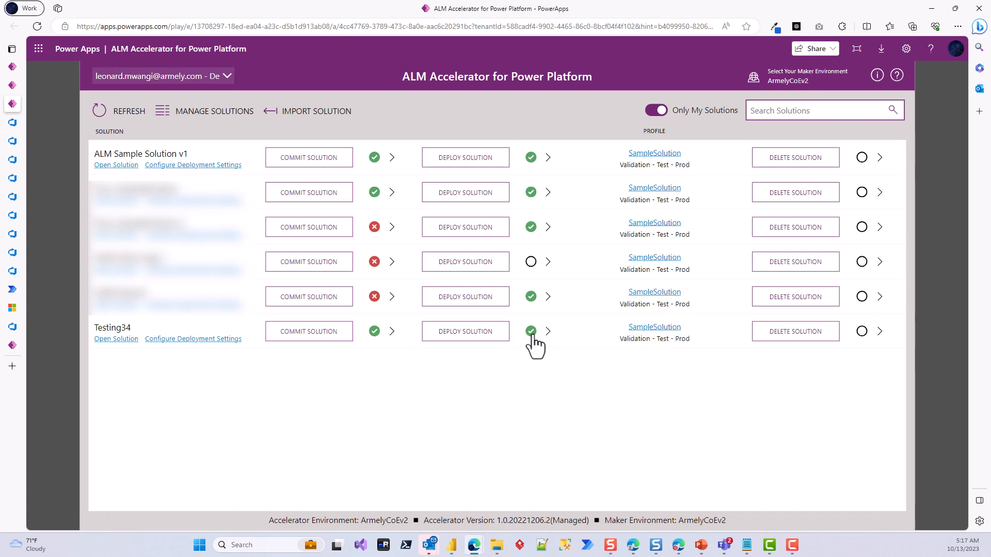
mouse_move(522, 341)
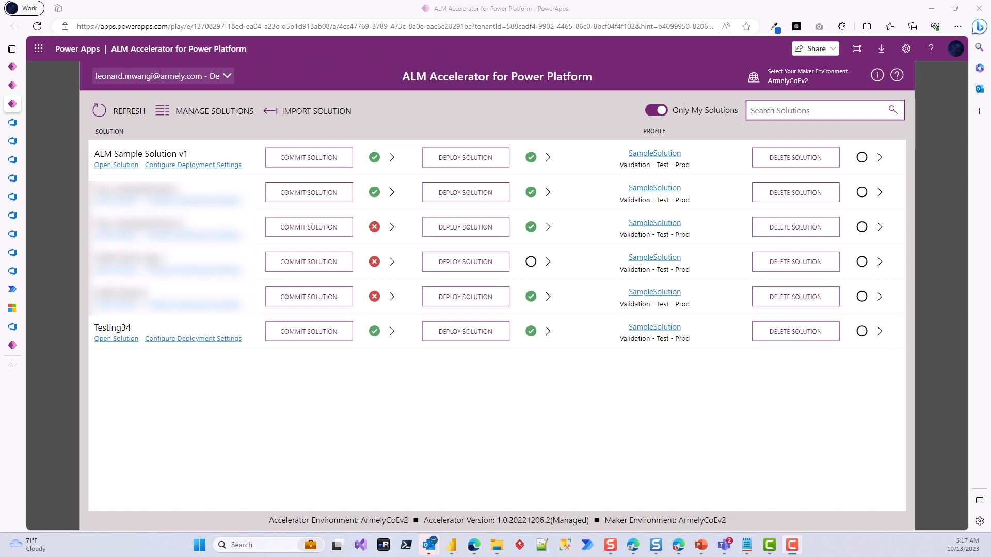
Step: Switch to the Power Apps window for the armely environment, maximize it and refresh its solutions list to check for Testing34
drag(990, 41, 502, 74)
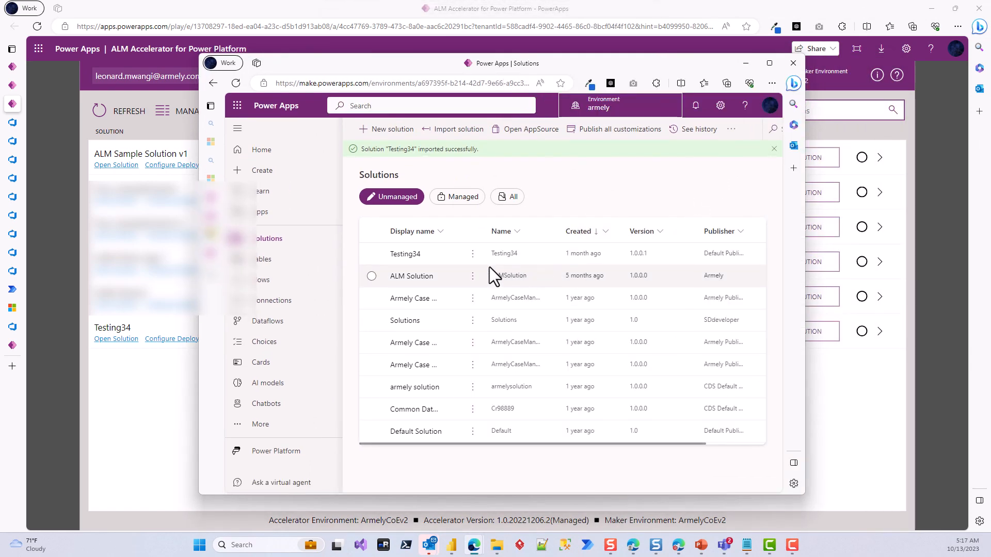
click(769, 63)
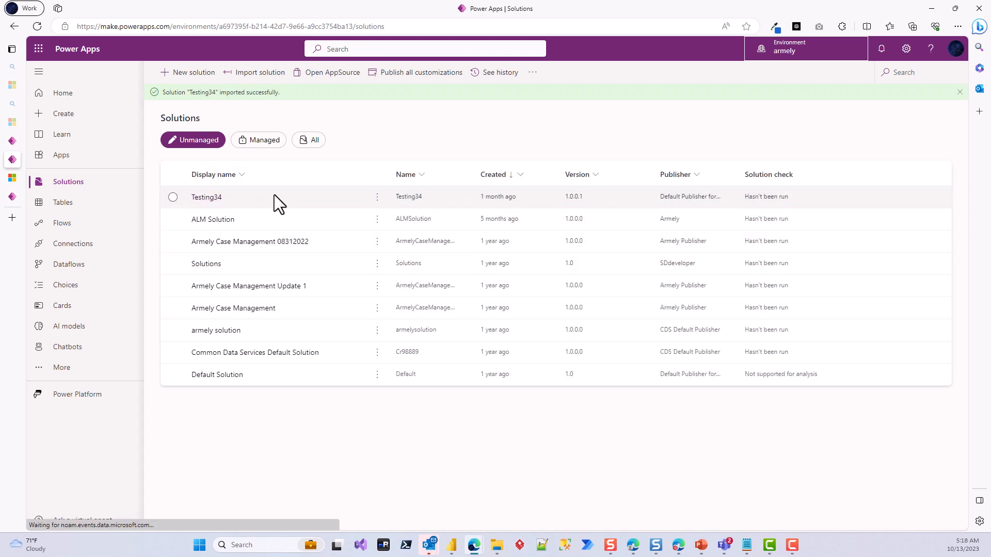
click(38, 27)
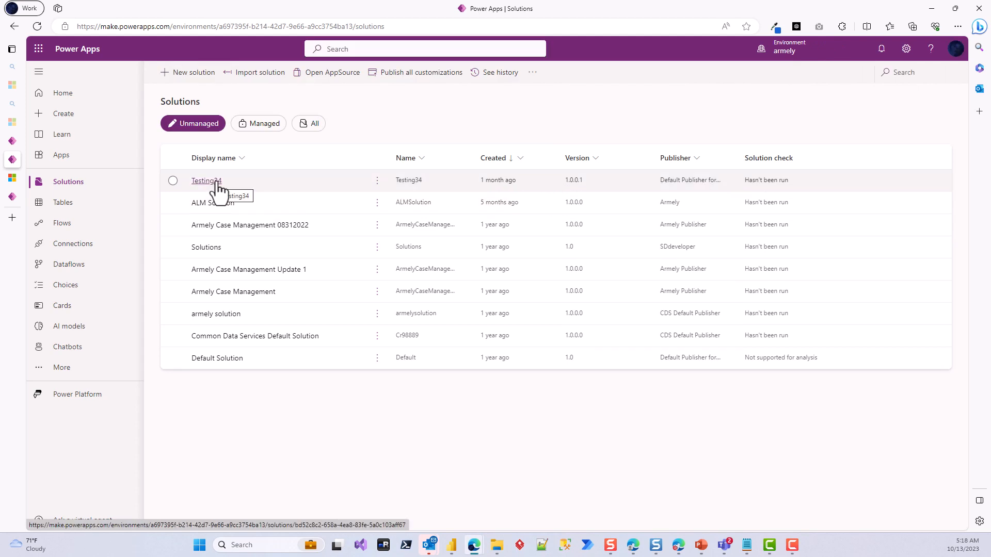
click(726, 266)
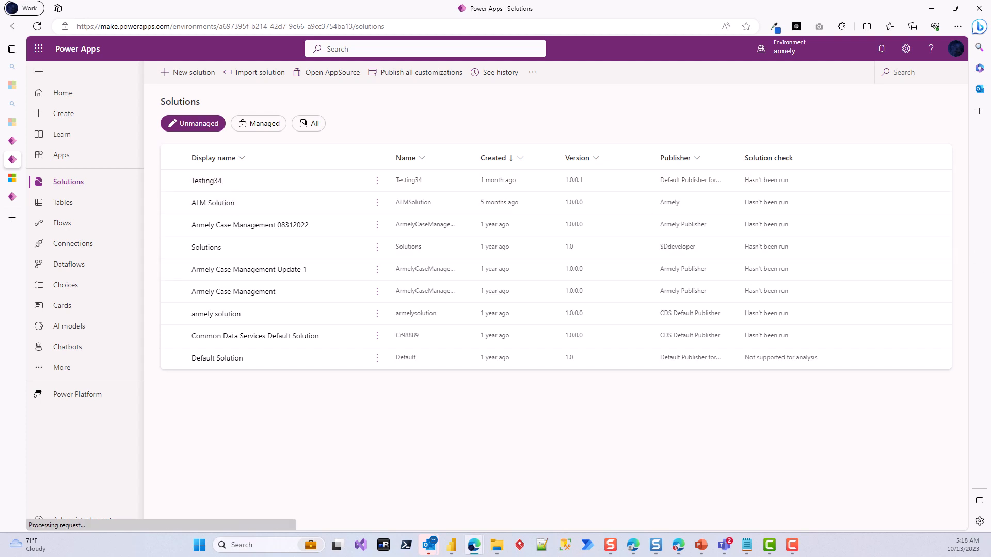